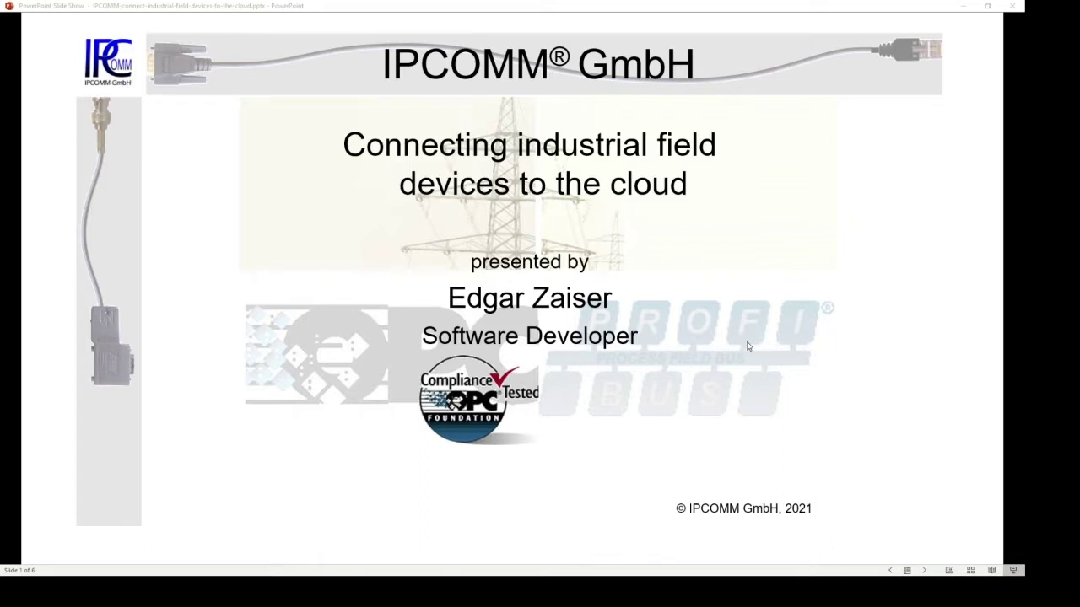
Step: Advance the presentation past the title slide and the company profile slide
click(593, 266)
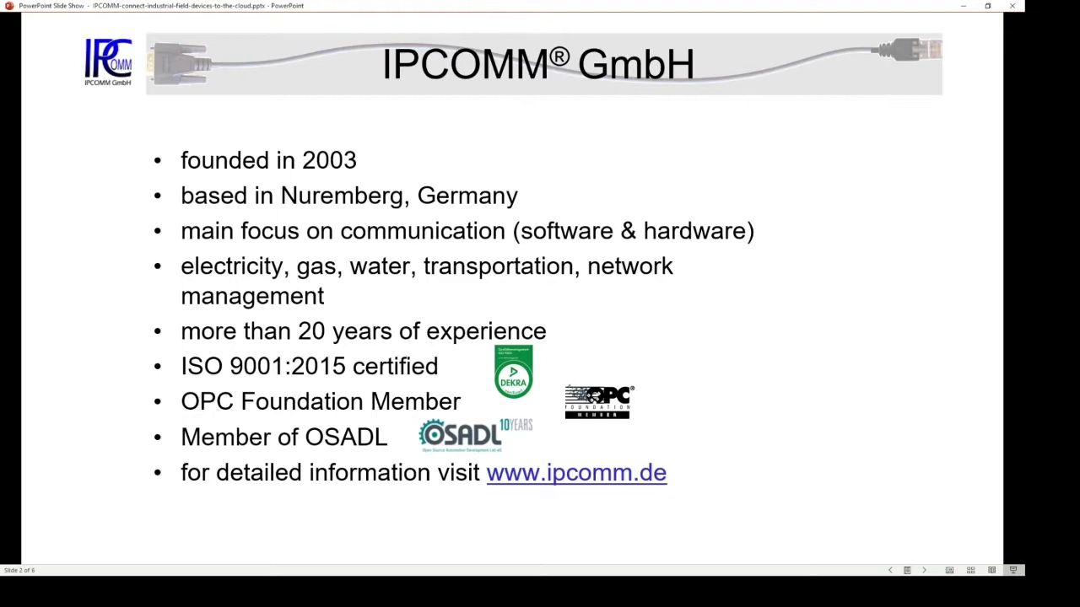
click(719, 331)
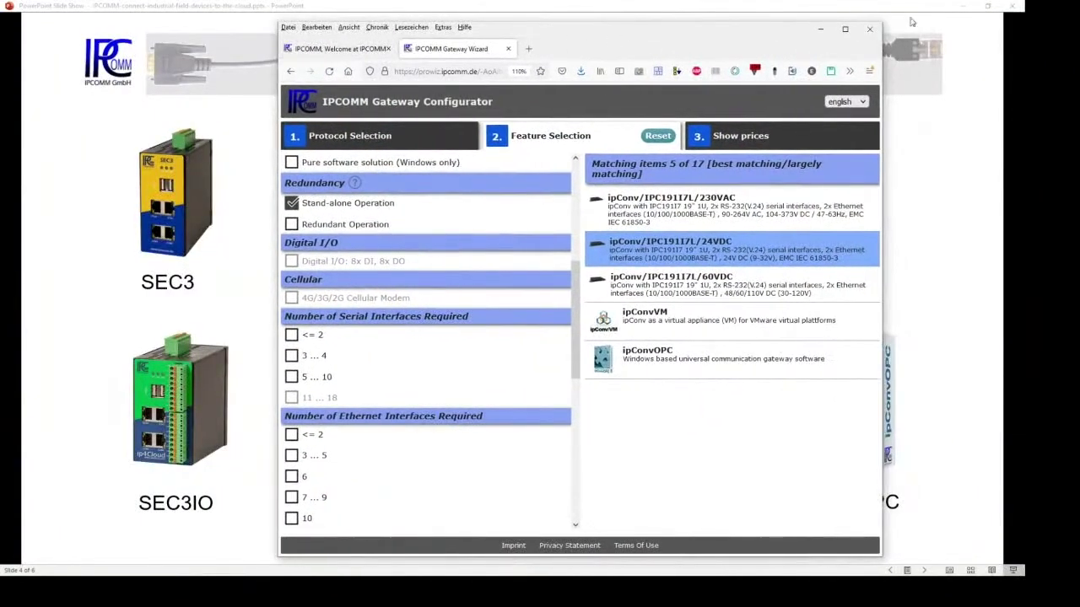
Step: Review the selected protocols and the matching products in the IPCOMM Gateway Configurator
double_click(769, 23)
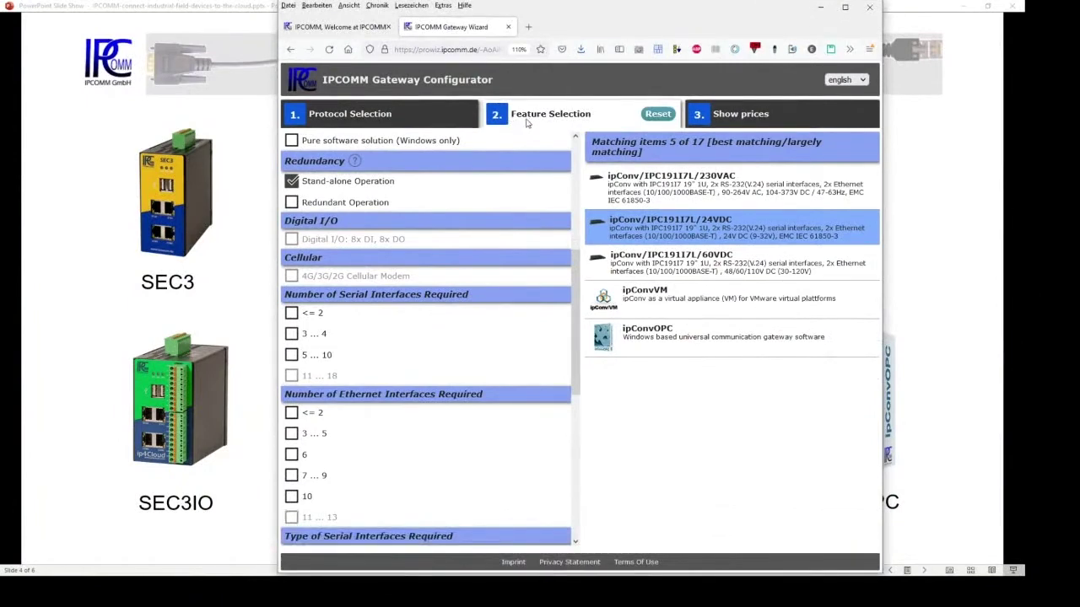
scroll(498, 211, up, 5)
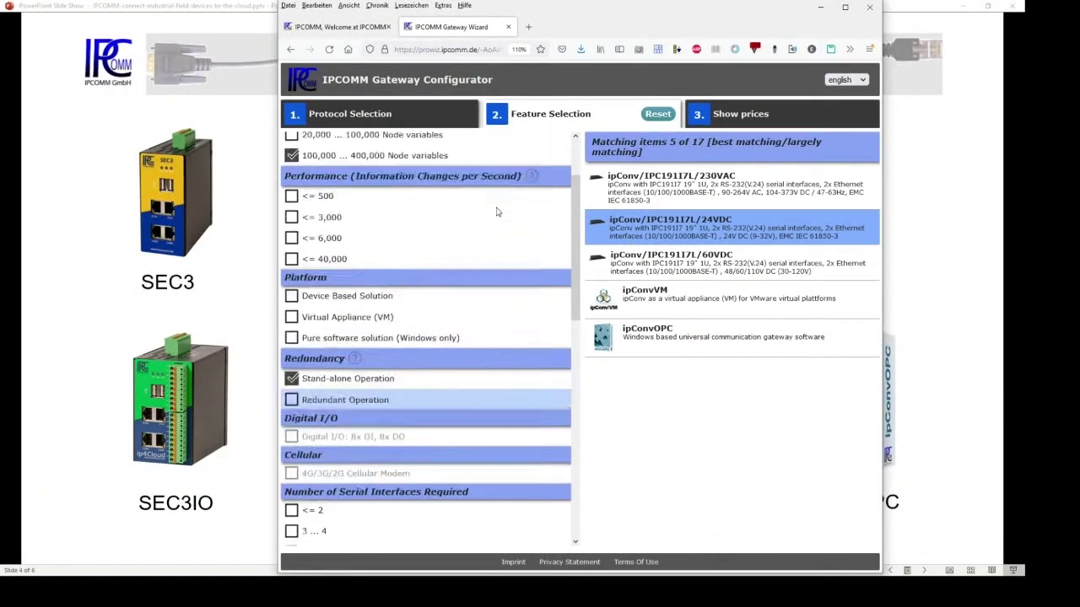
click(382, 116)
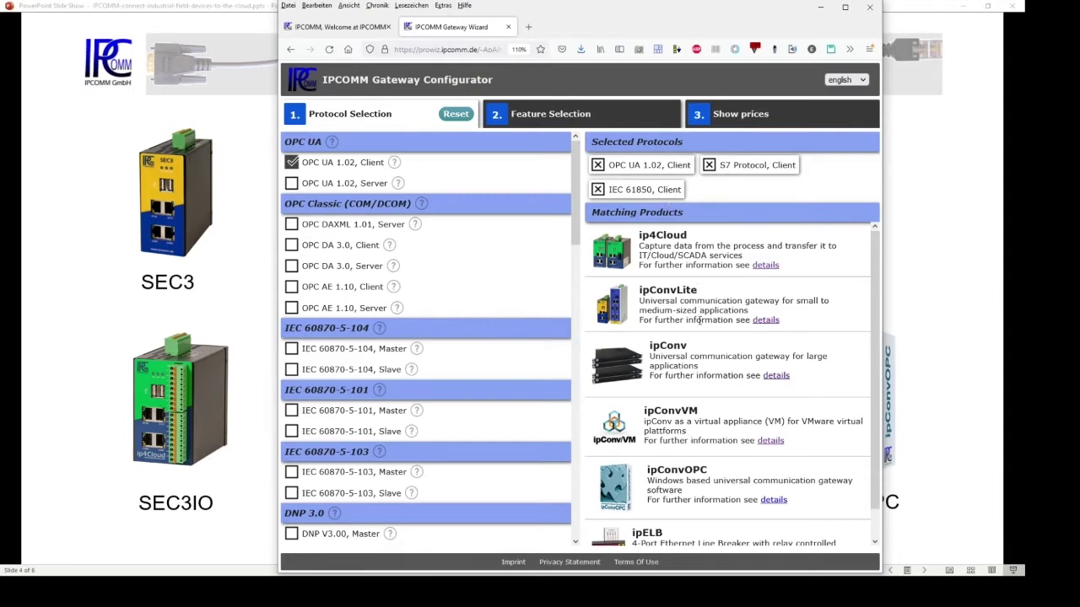
scroll(699, 320, down, 1)
scroll(704, 396, up, 1)
Step: Review the gateway feature options, and show the price breakdown for the ipConv/IPC191I7L/24VDC configuration
click(590, 110)
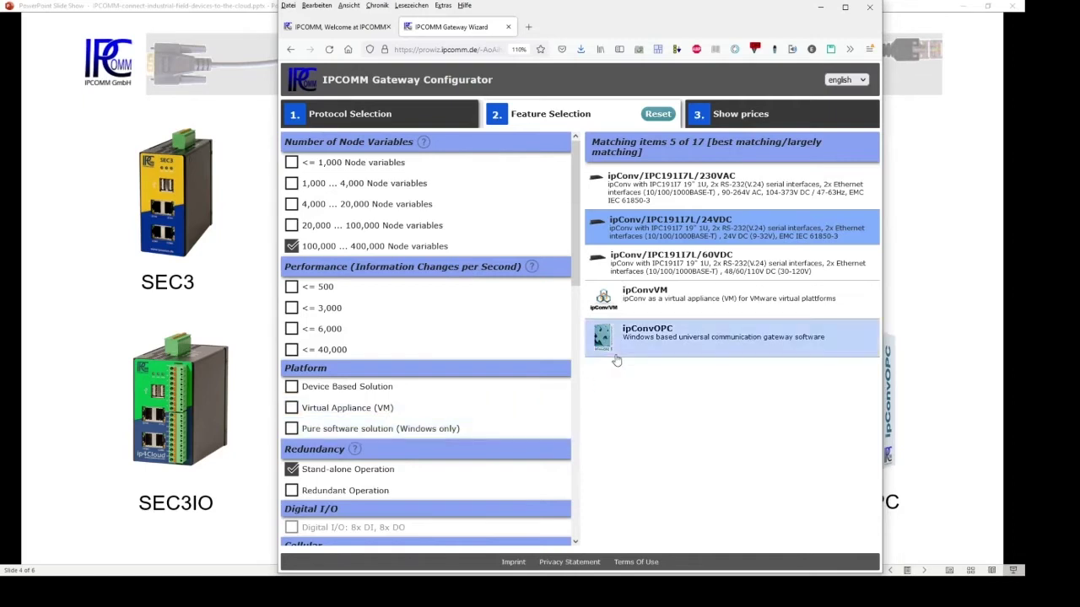
scroll(488, 429, down, 3)
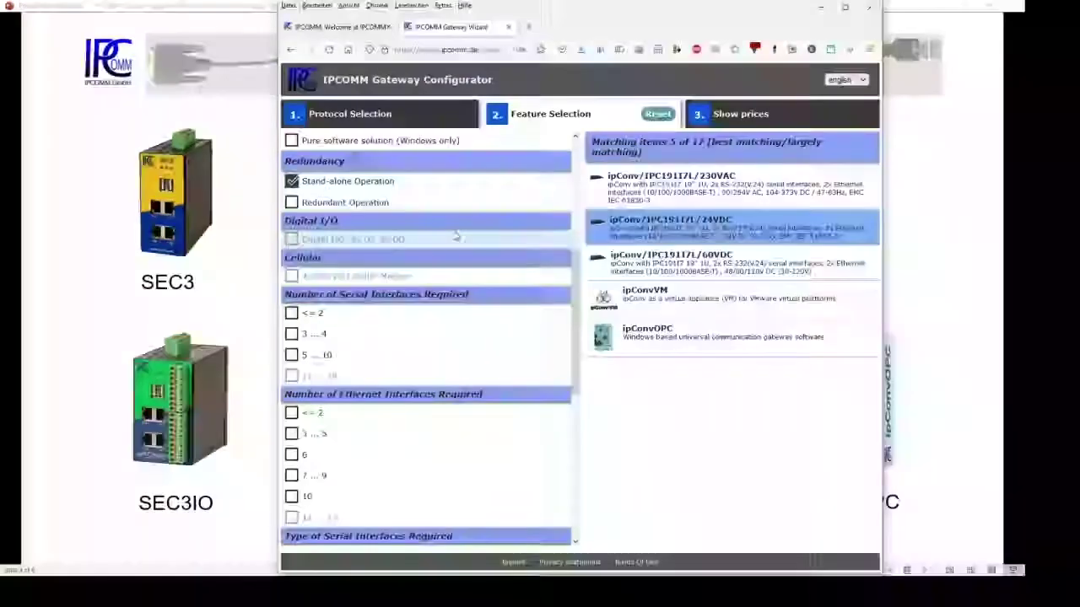
scroll(459, 238, up, 3)
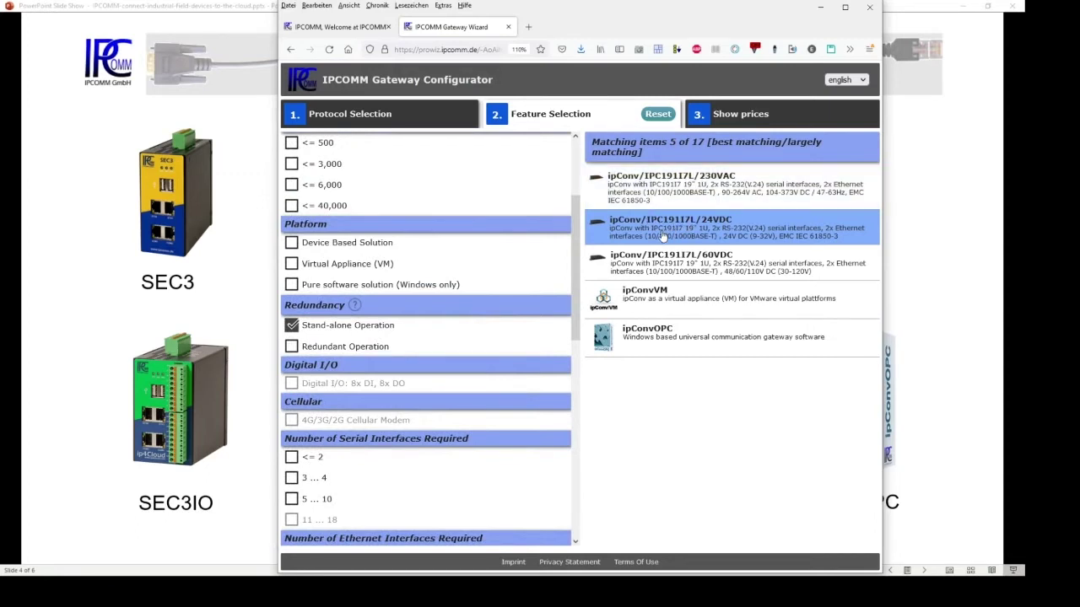
click(740, 119)
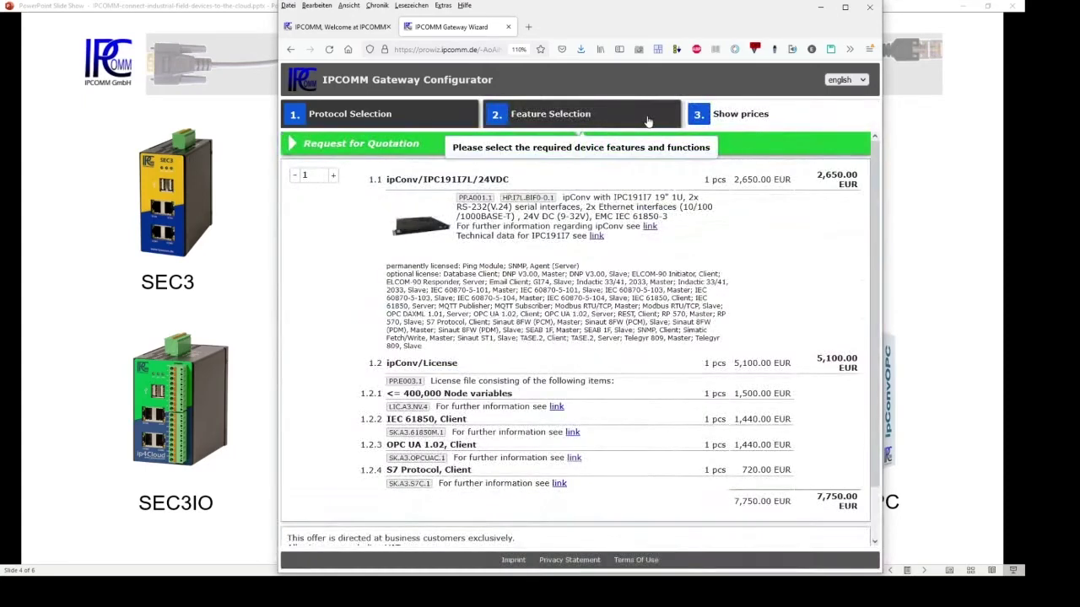
click(648, 122)
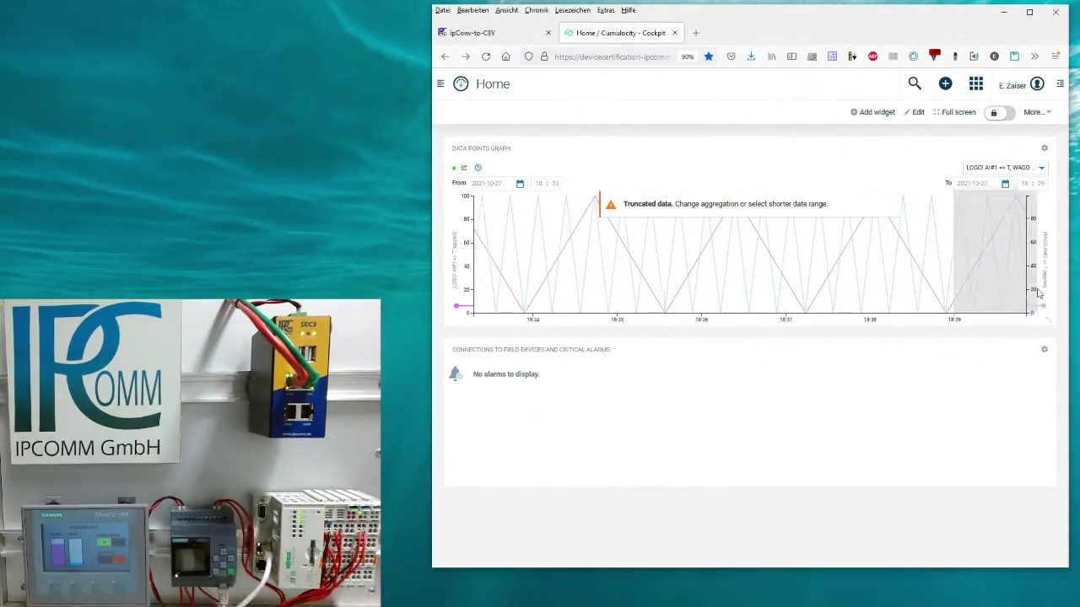
Step: Expand the details of the LOGO! alarm ALARM #1 on the Cockpit dashboard and highlight its device time
drag(970, 345, 954, 347)
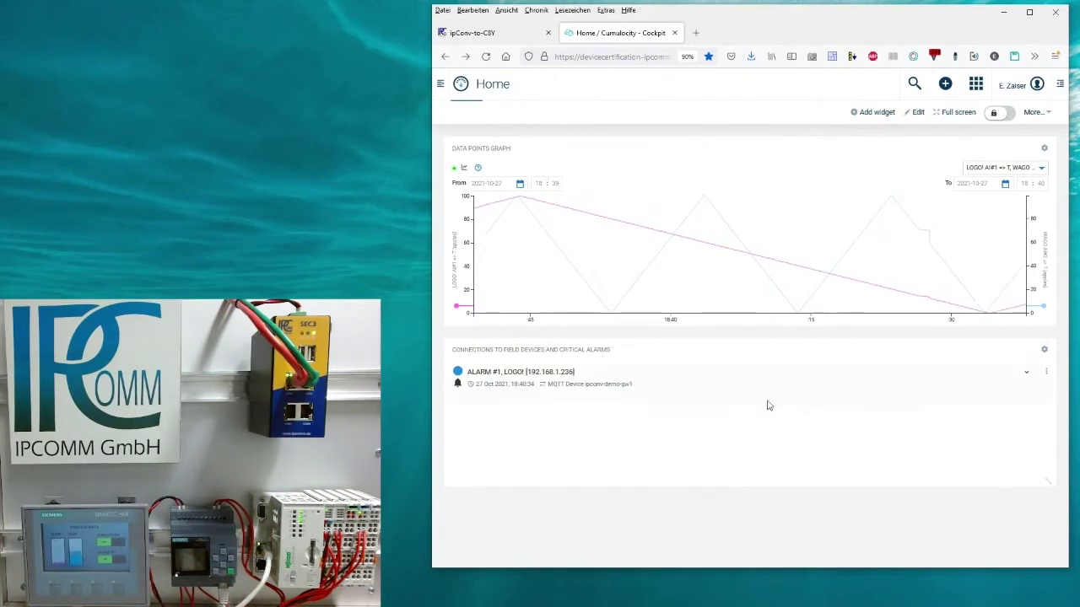
click(549, 374)
drag(481, 371, 579, 374)
click(579, 372)
click(481, 371)
click(588, 376)
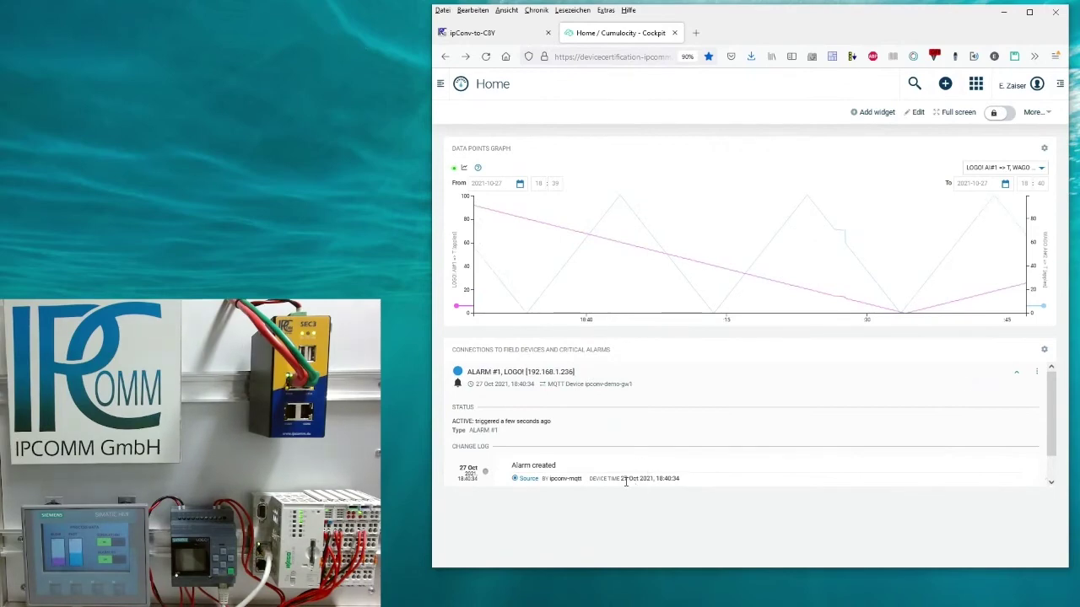
drag(625, 478, 680, 479)
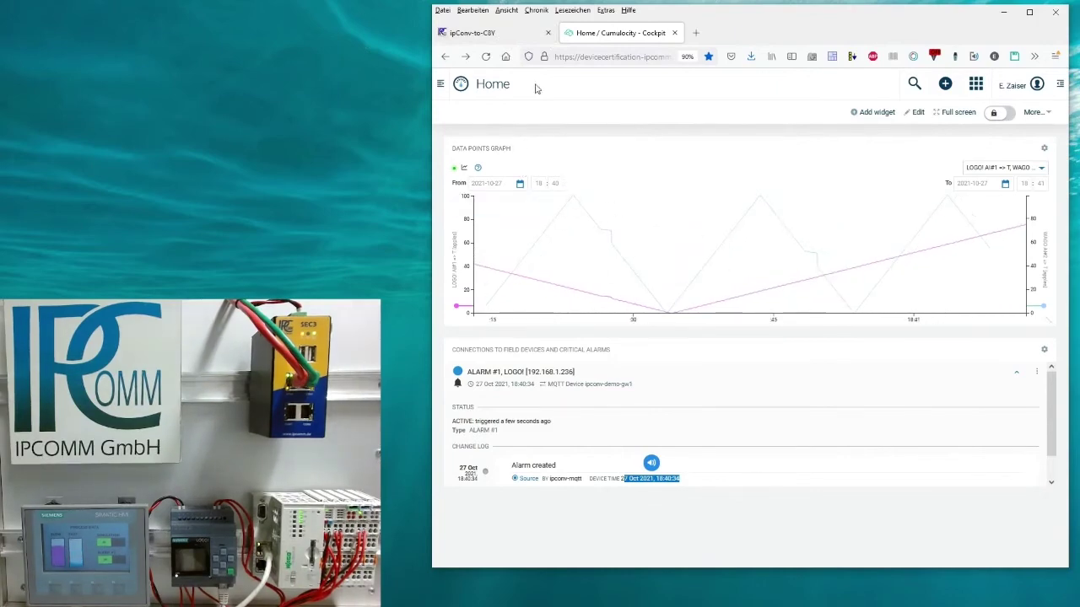
Step: Switch to the ip4Cloud gateway web interface, log out, and log back in with the user name and account password
click(507, 42)
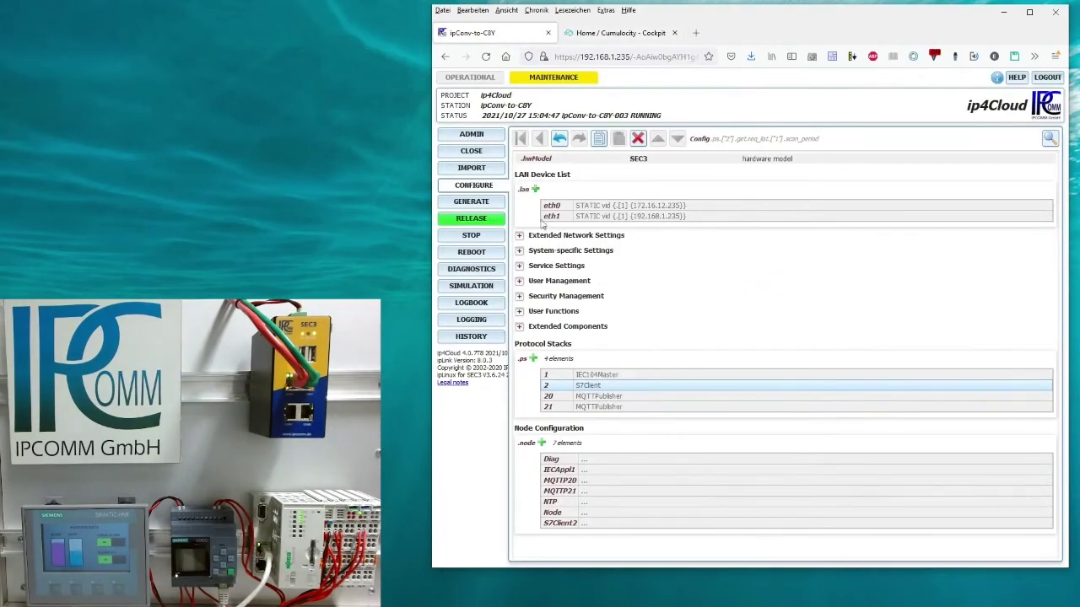
click(1043, 78)
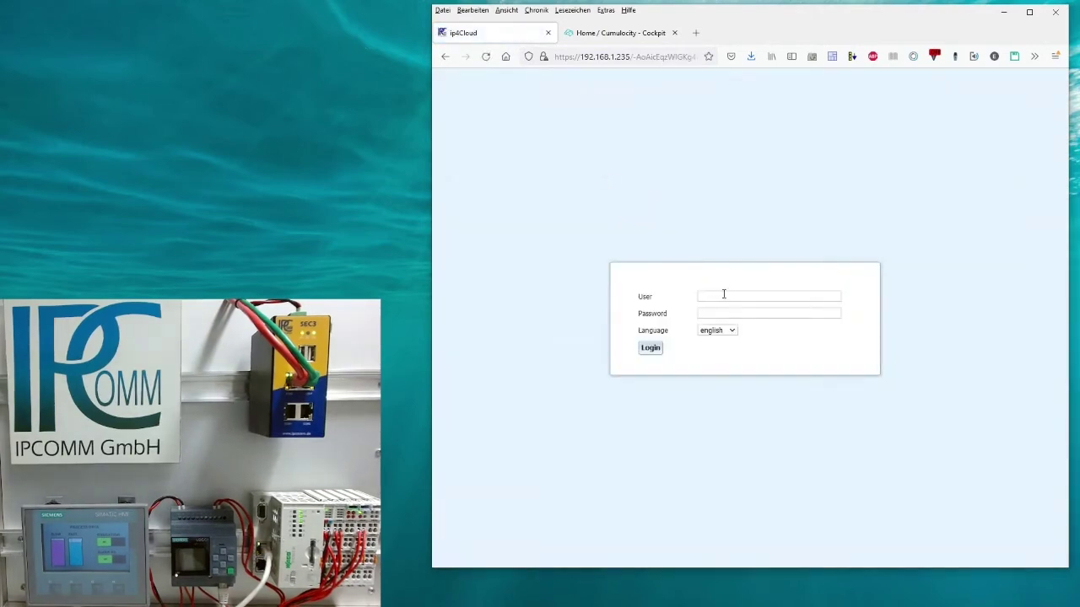
click(723, 294)
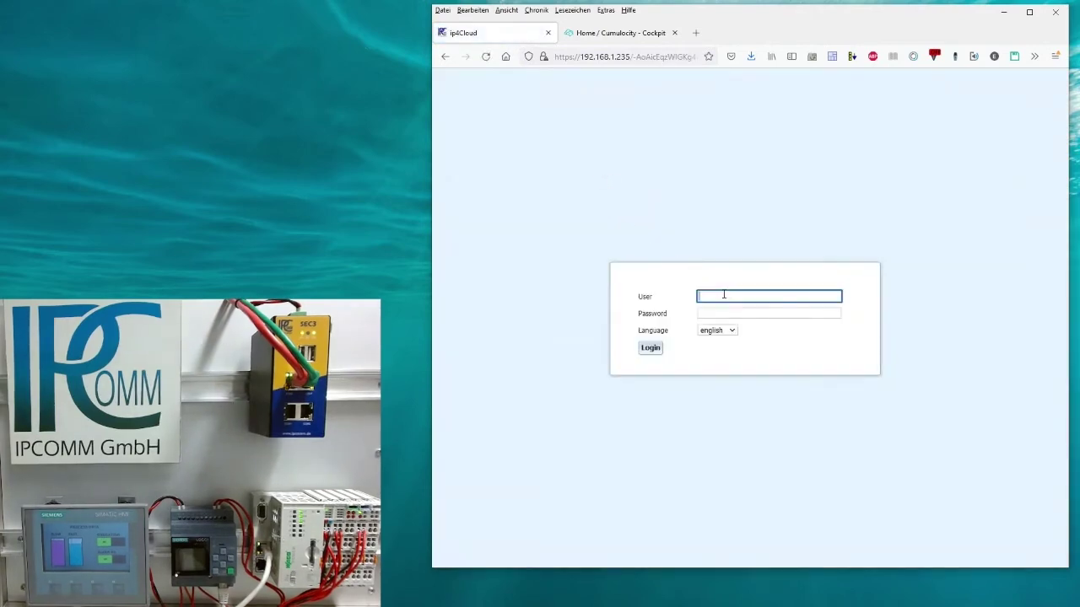
key(Tab)
text(*****)
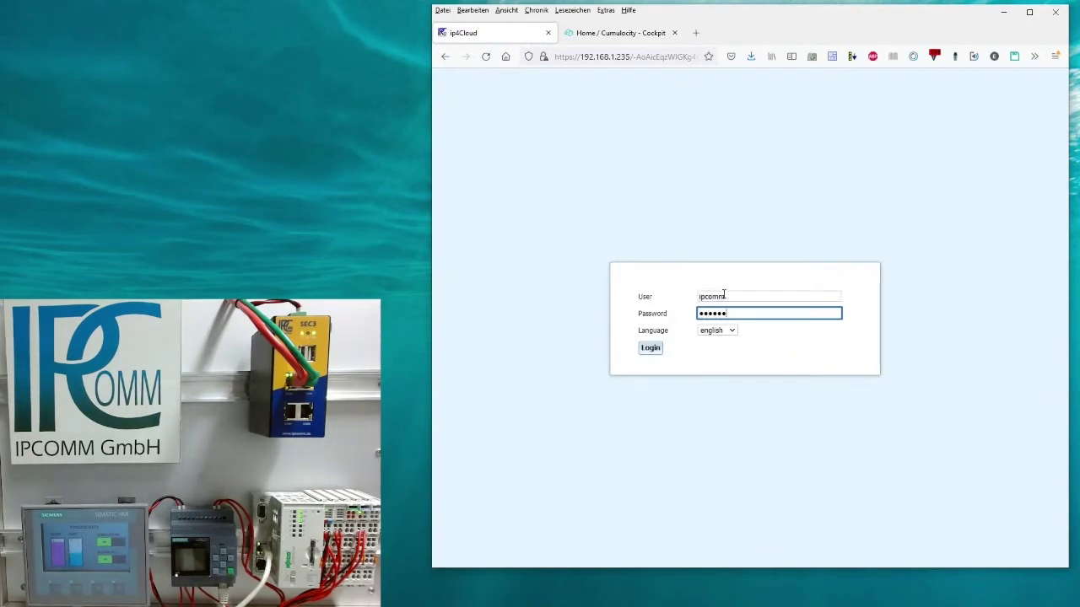
key(Return)
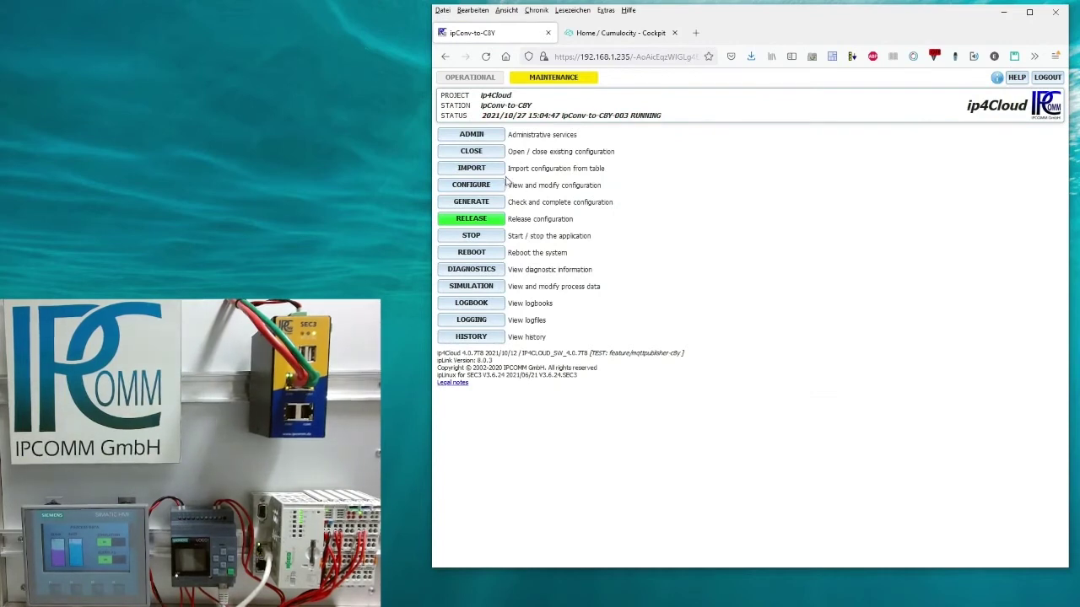
Step: Close and reopen version 003 of the ipConv-to-C8Y configuration, and display it for viewing and modification
click(494, 153)
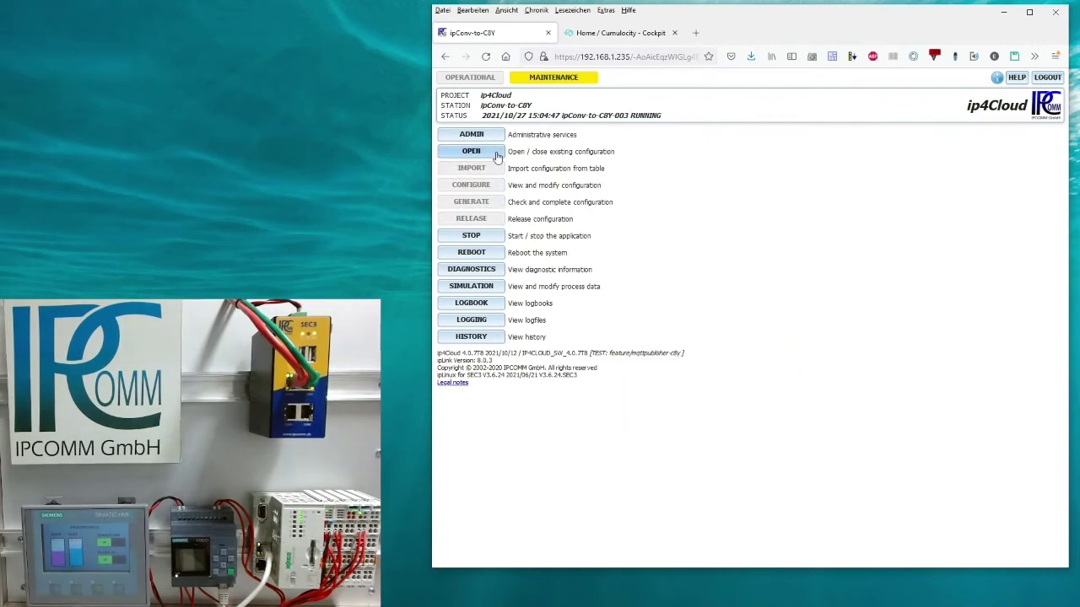
click(496, 153)
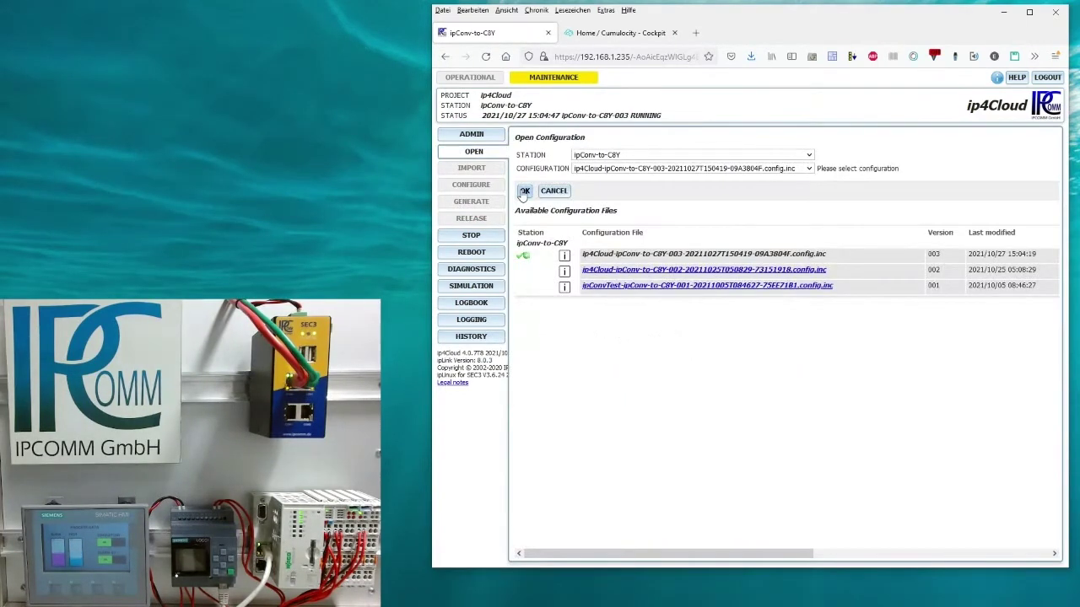
click(523, 192)
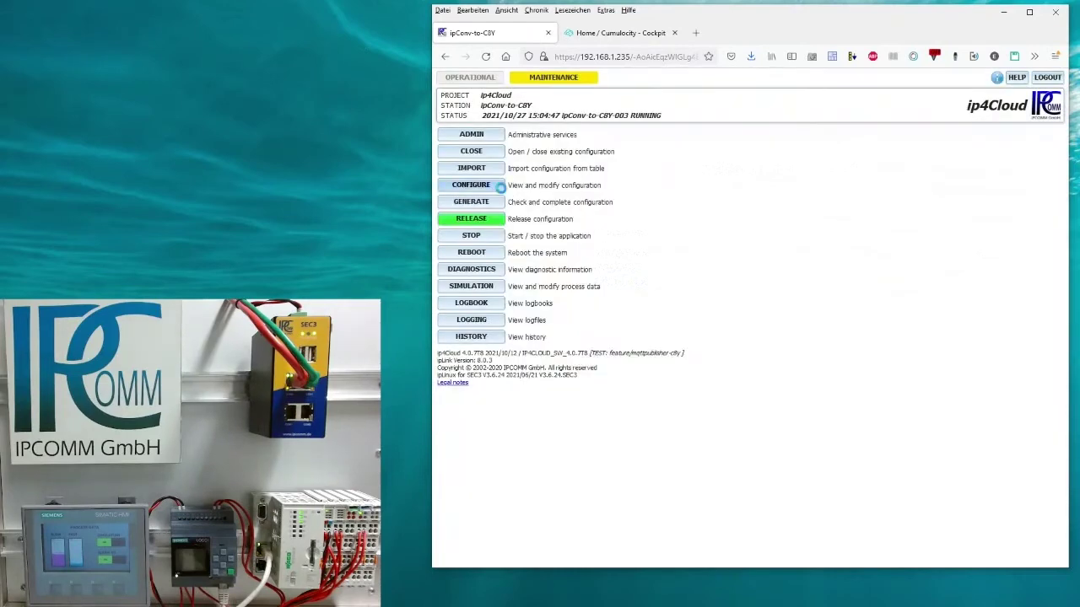
click(497, 185)
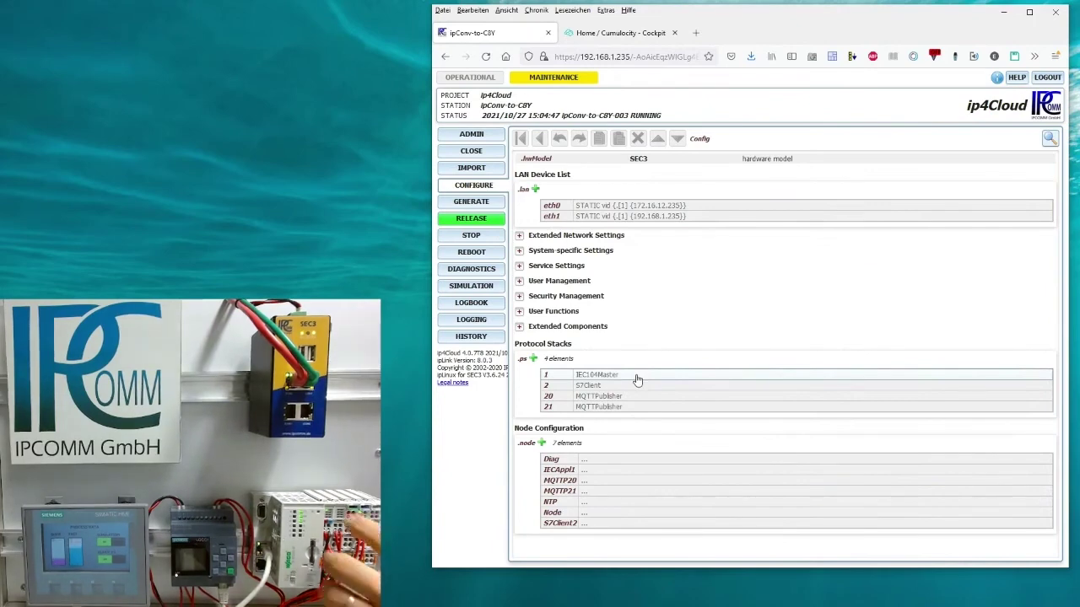
Step: Select the IEC104Master, S7Client and MQTTPublisher 20 protocol stacks in turn, and check the live data on the Cumulocity Cockpit dashboard
click(643, 379)
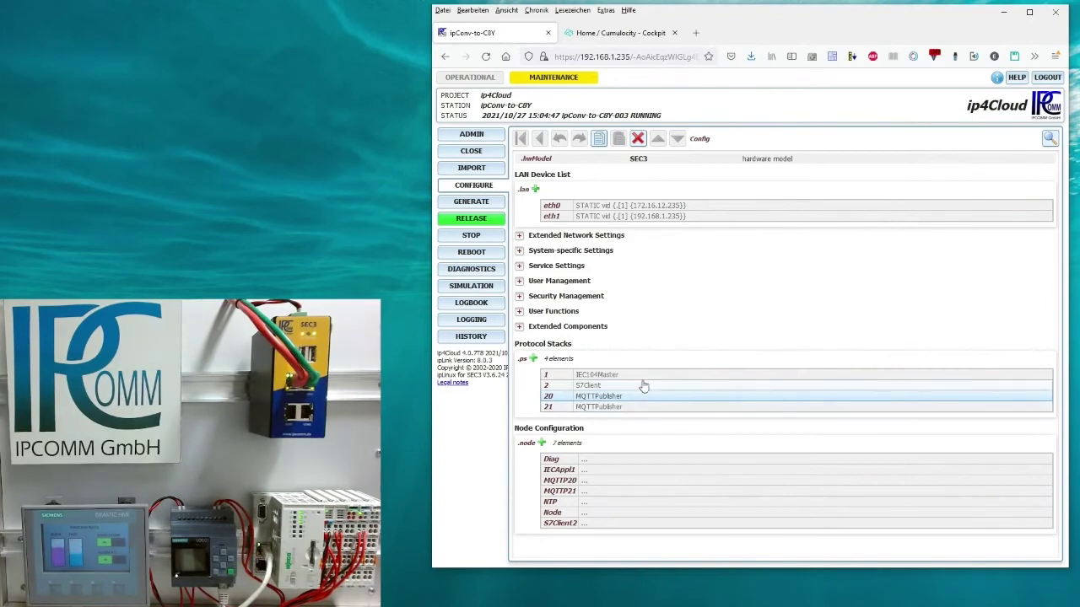
click(595, 377)
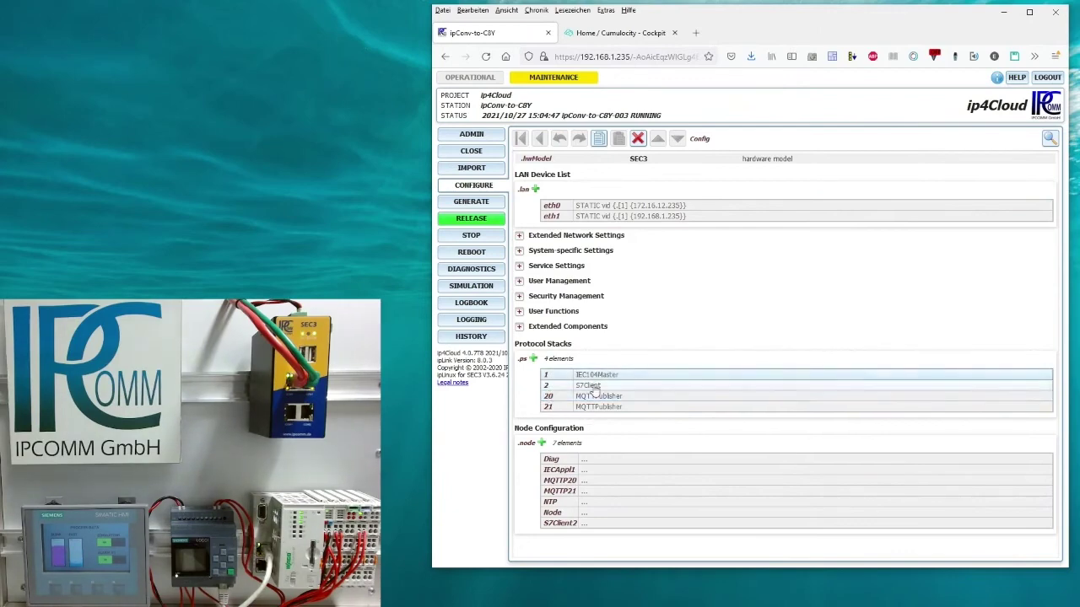
click(601, 386)
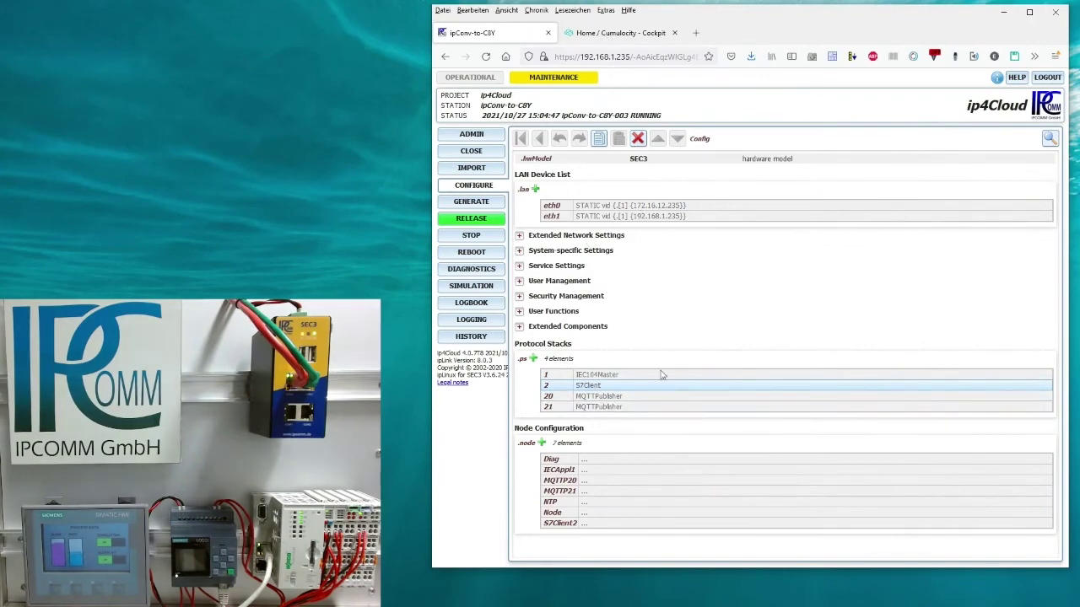
click(650, 397)
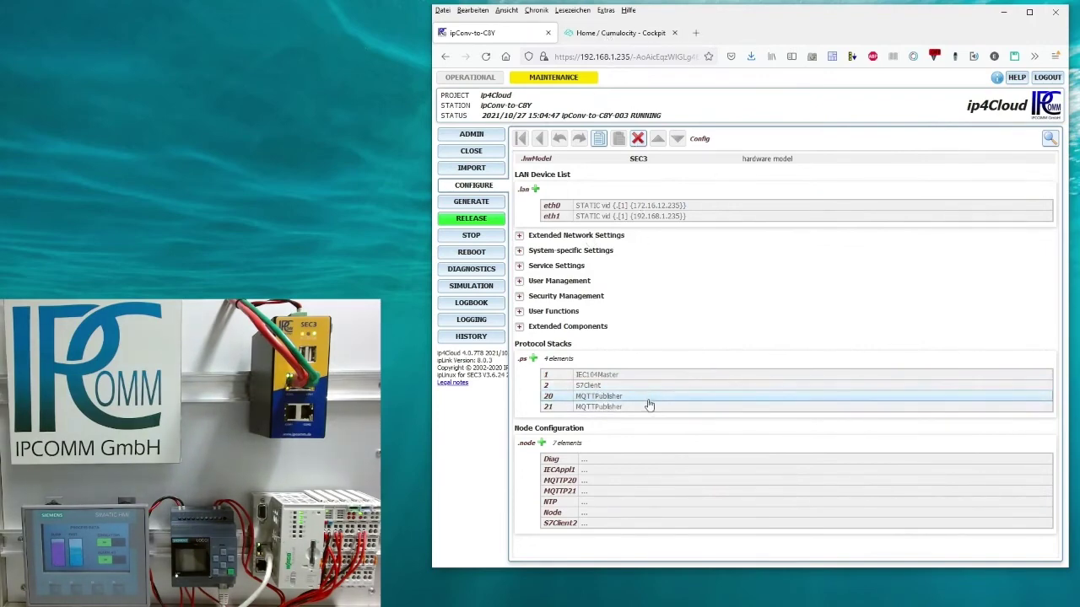
click(646, 37)
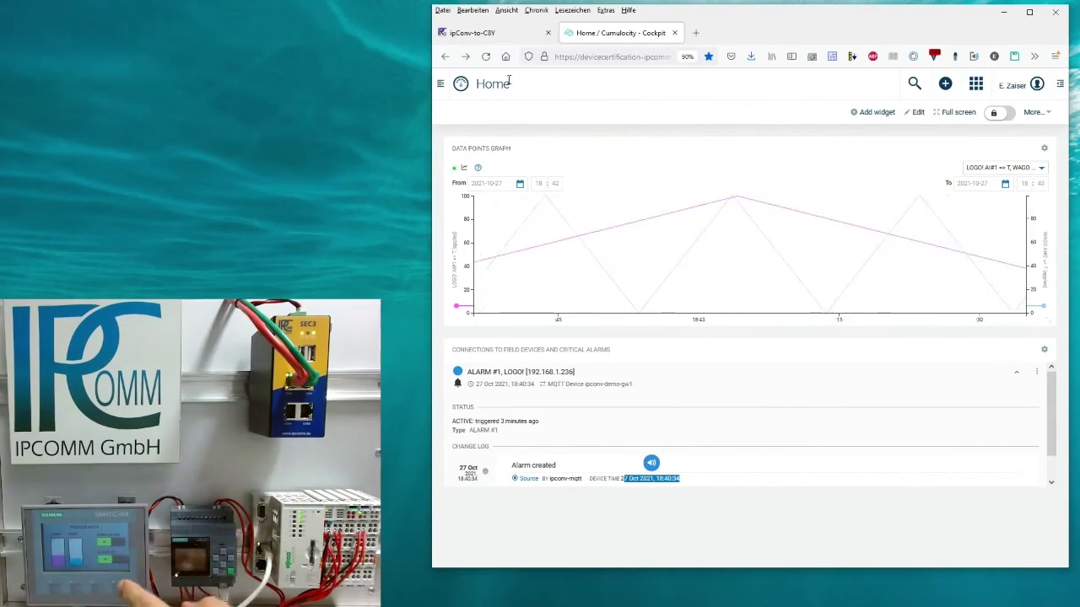
Step: Examine the MQTT connection and payload settings of MQTTPublisher stack 21 in the gateway configuration, and return to the configuration overview
click(475, 32)
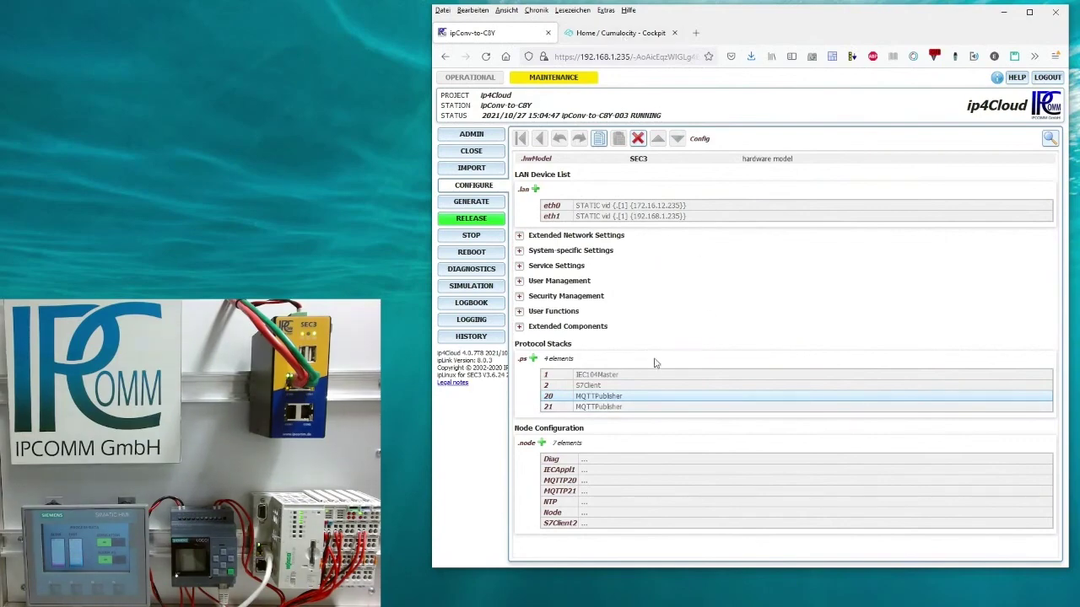
double_click(657, 408)
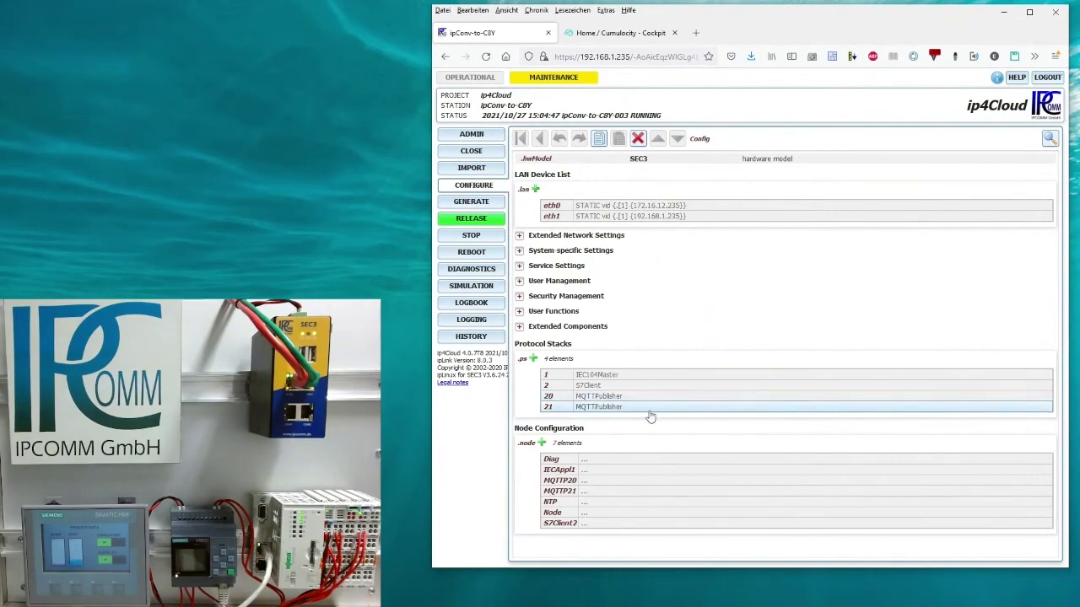
scroll(667, 347, down, 2)
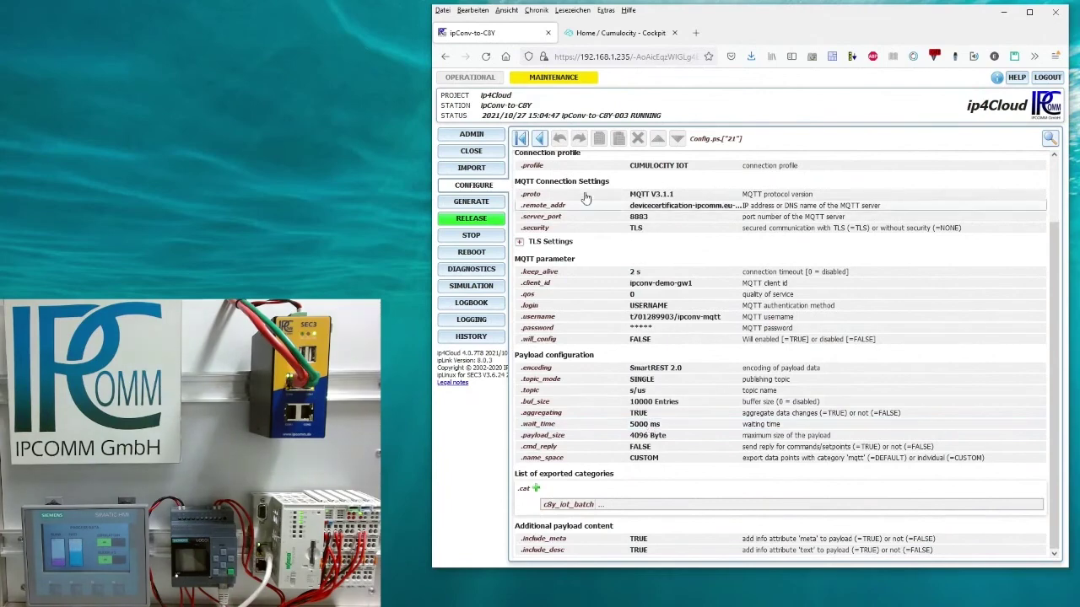
click(541, 140)
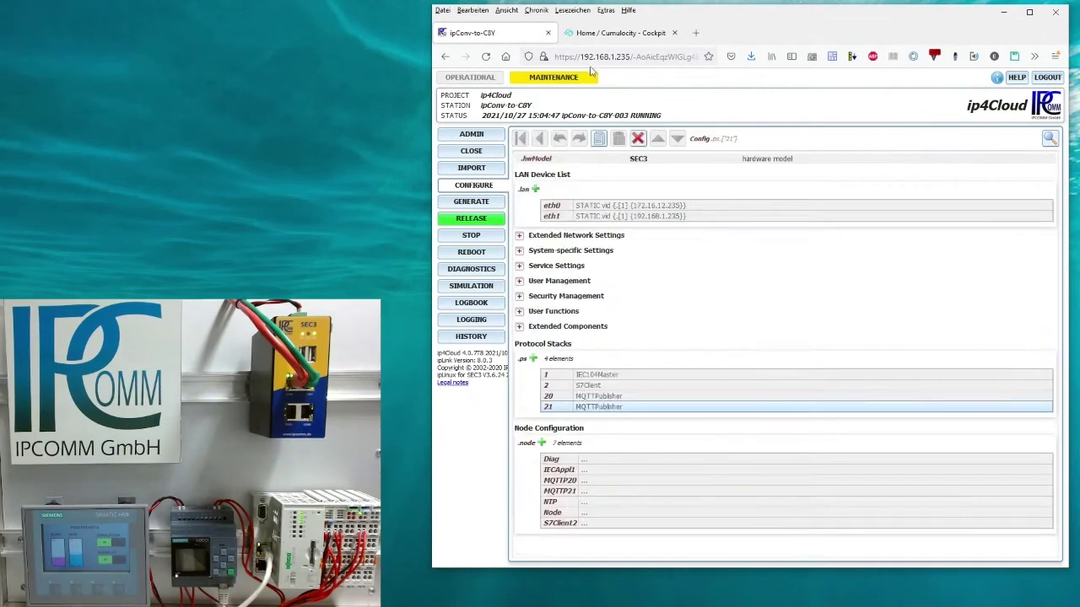
Step: Clear the LOGO! alarm ALARM #1 on the Cumulocity Cockpit dashboard
click(622, 34)
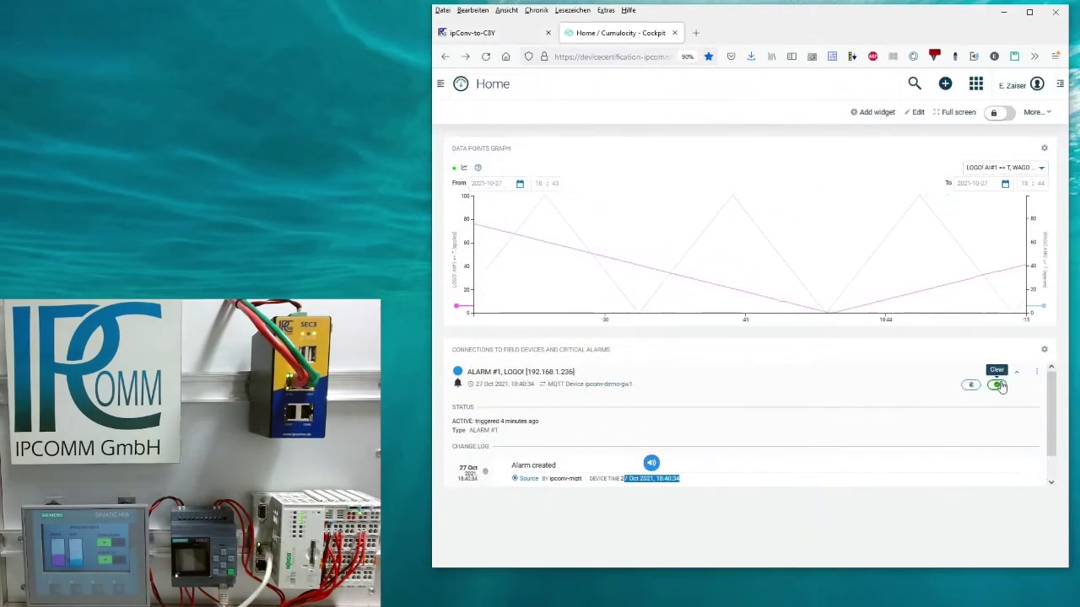
click(999, 386)
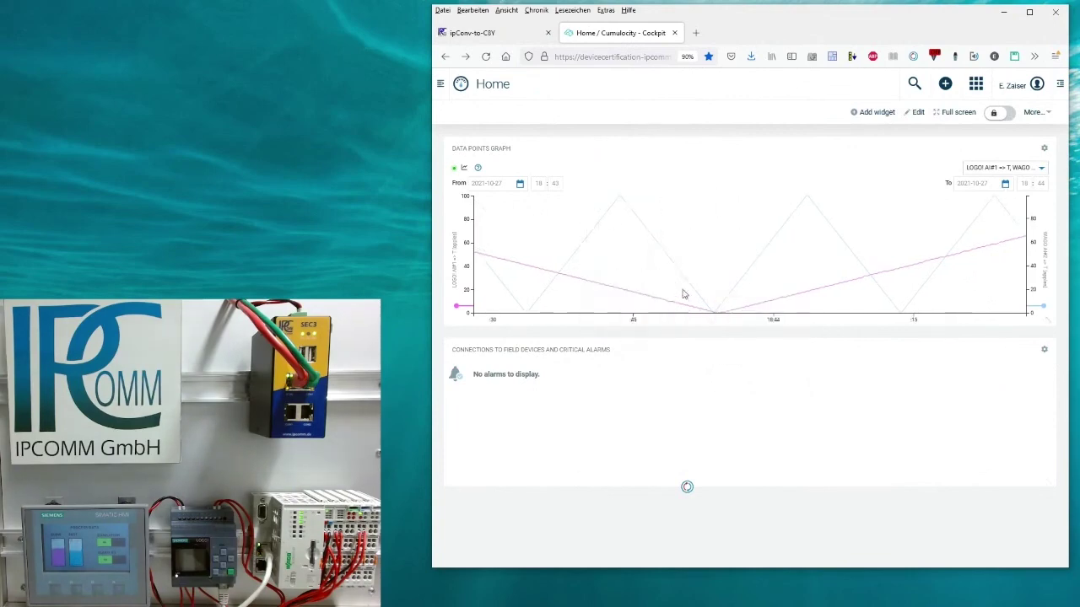
Step: Examine the MQTT settings of MQTTPublisher stack 20 in the gateway configuration, and return to the configuration overview
click(483, 37)
double_click(658, 396)
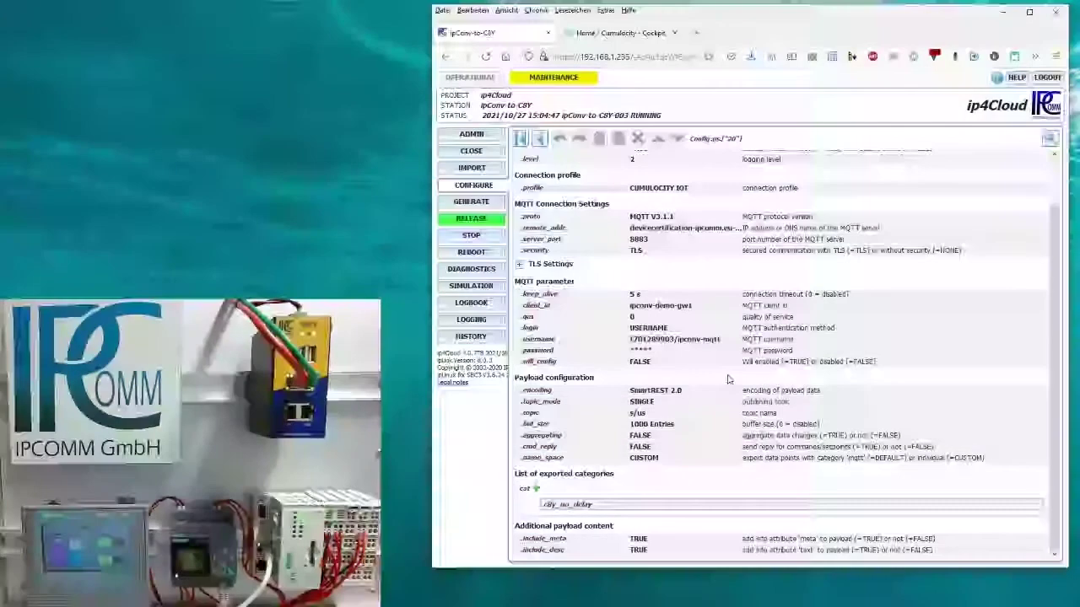
click(539, 138)
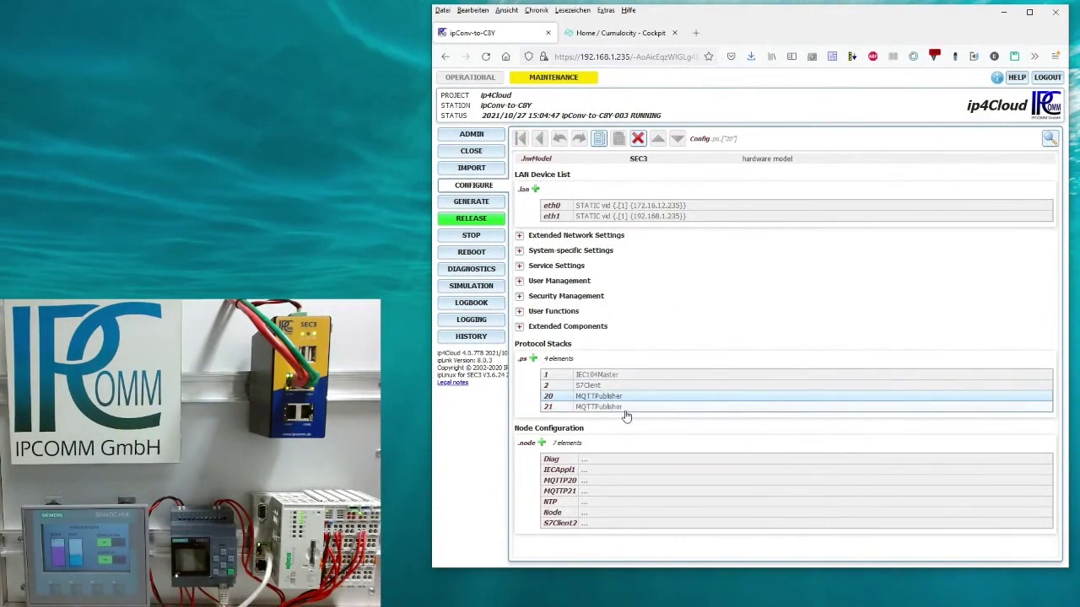
Step: Open the gateway's simulation view and examine the data point values and states with the tree organised by NINFO
click(488, 302)
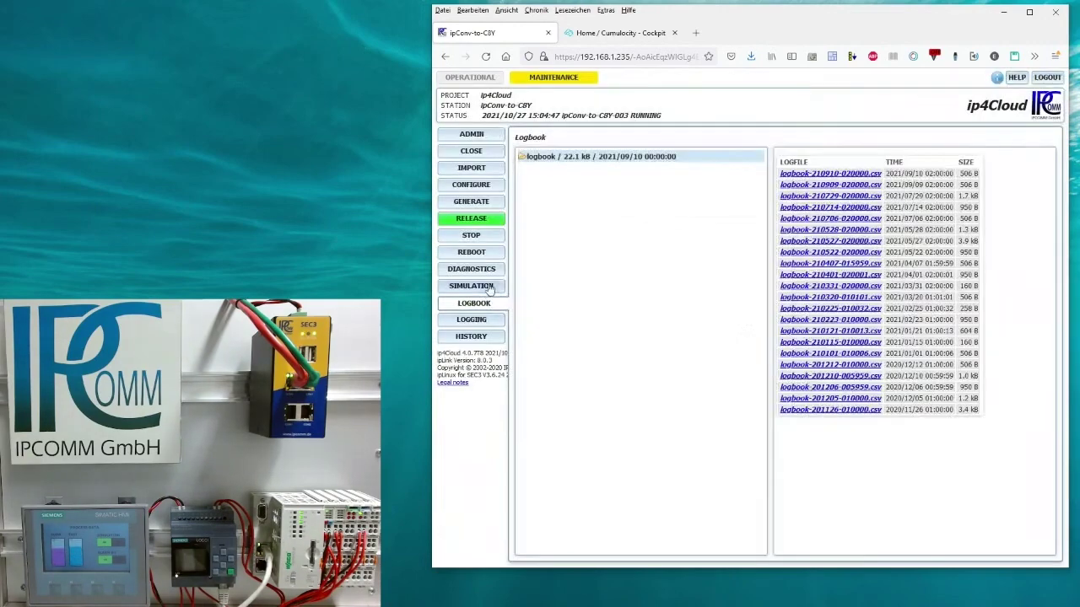
click(482, 287)
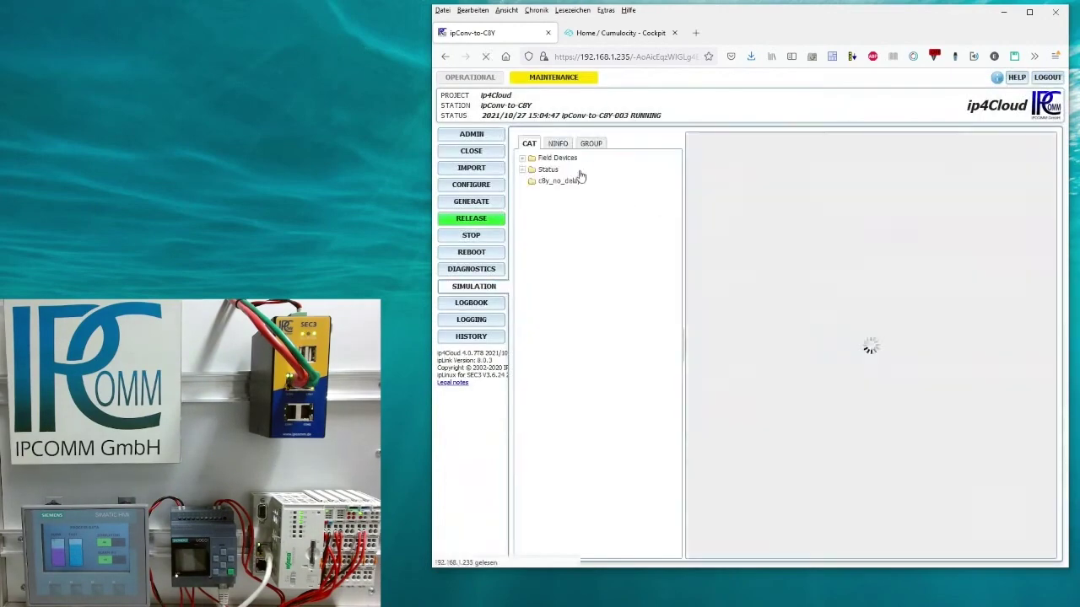
click(557, 144)
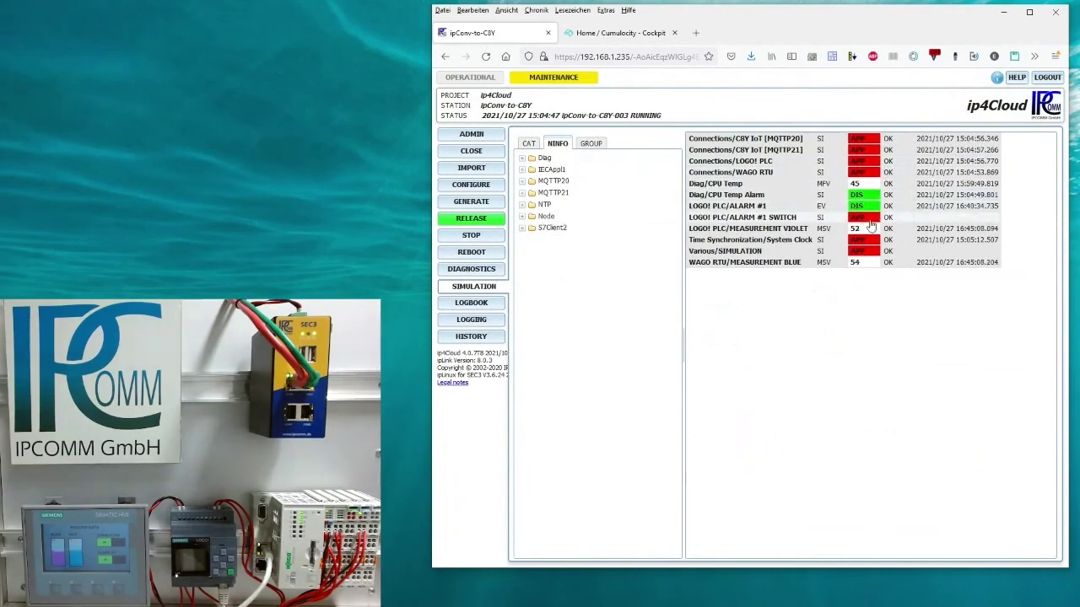
Step: Open the online logfile view of the gateway and select IECAppl1 as a log source
click(490, 325)
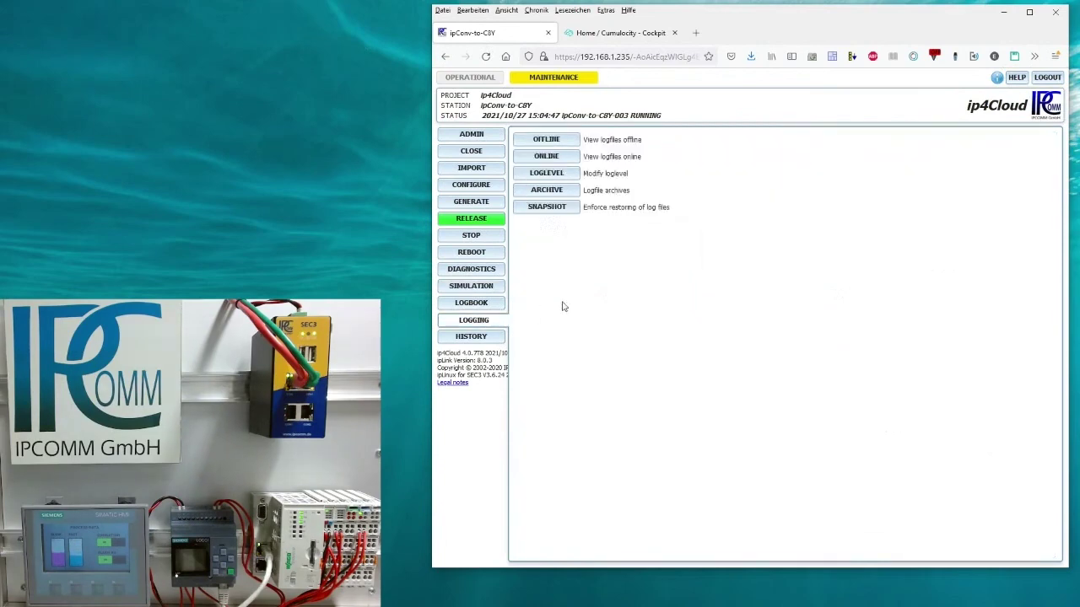
click(580, 156)
click(614, 143)
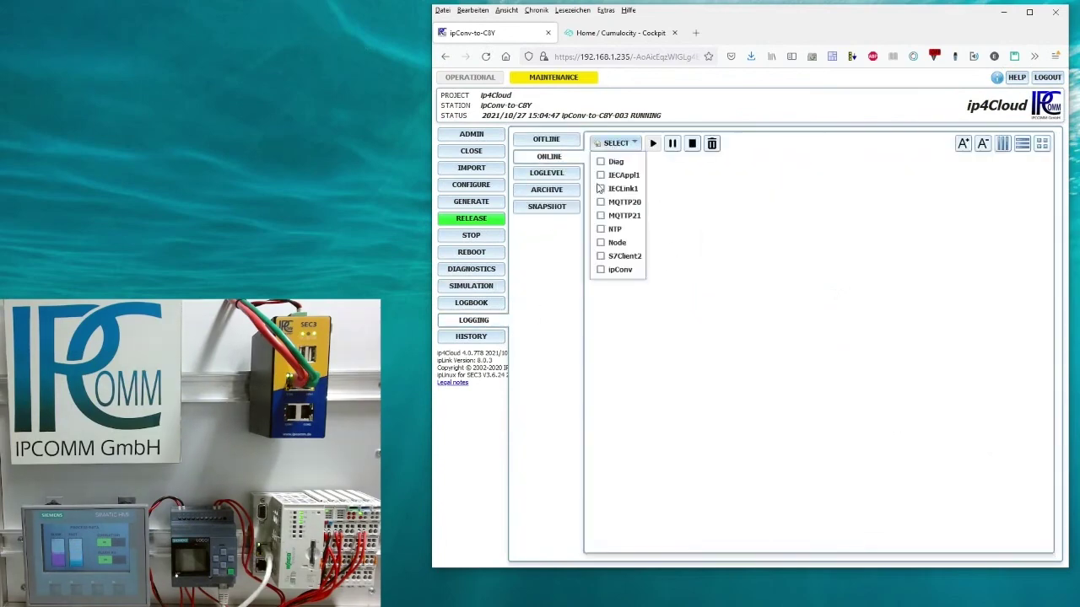
click(601, 175)
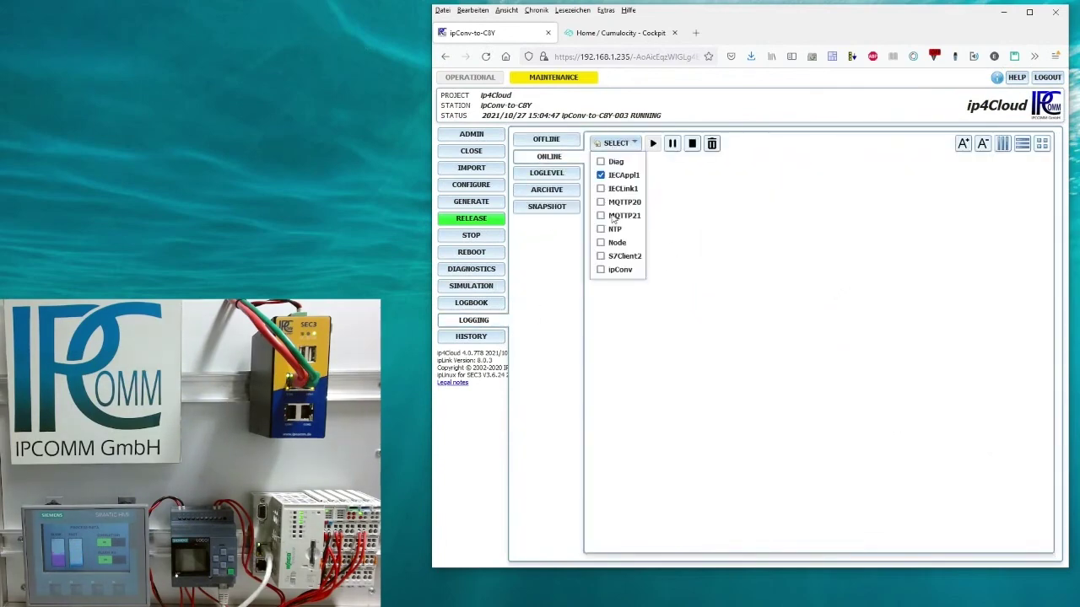